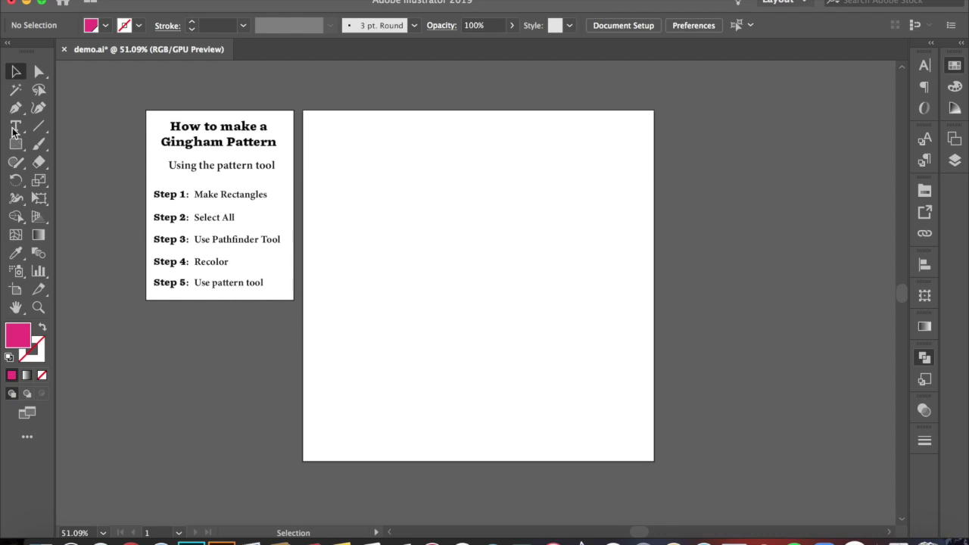
- Draw a long, thin pink horizontal rectangle near the artboard's upper edge and place a copy directly below it
click(16, 145)
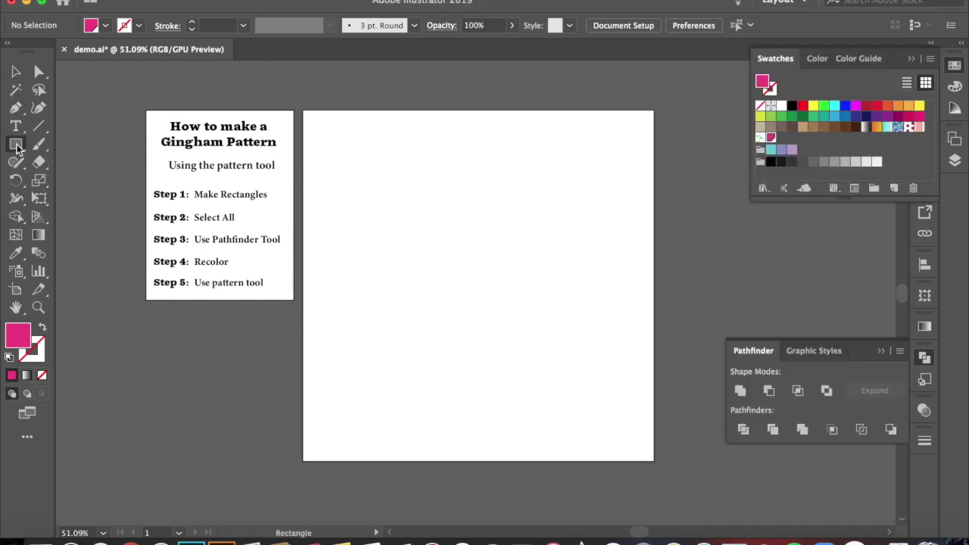
drag(352, 160, 550, 180)
drag(452, 180, 452, 175)
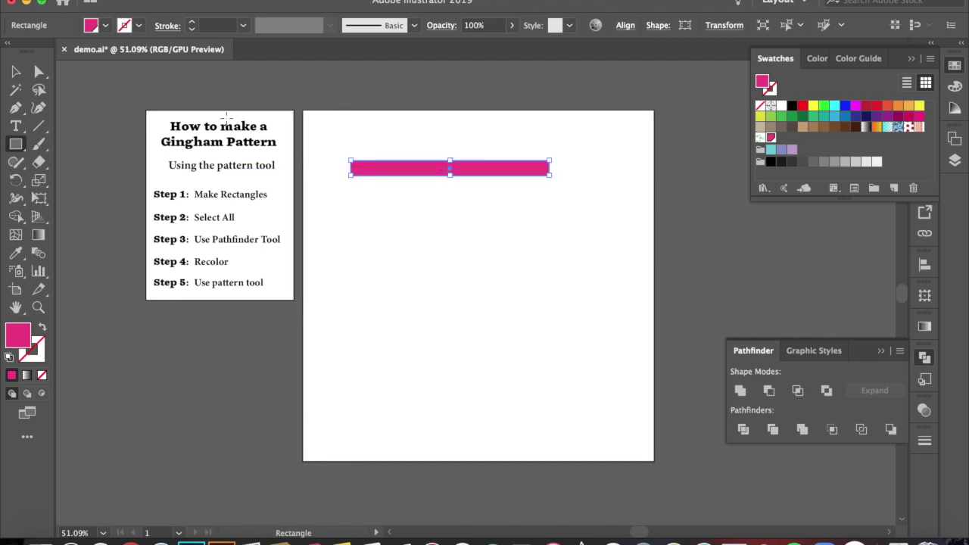
click(15, 72)
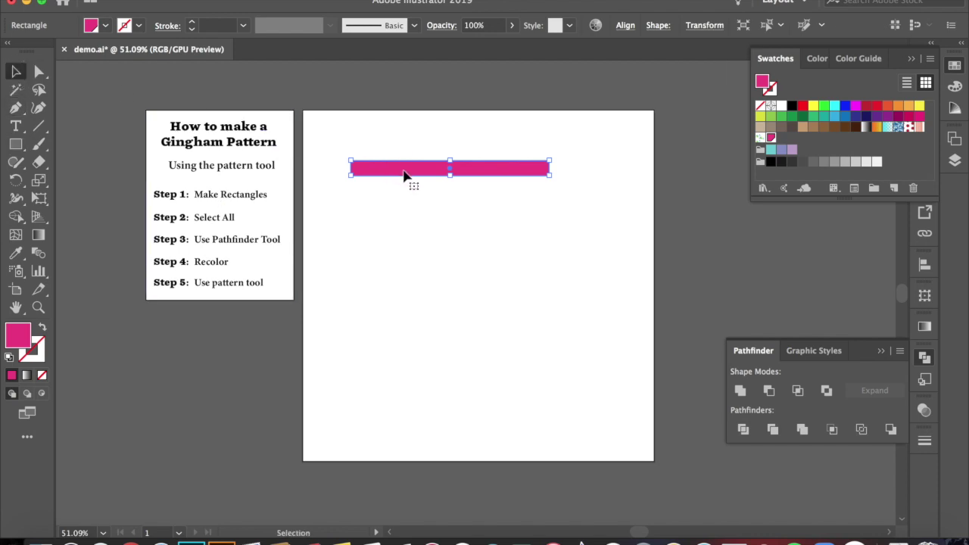
drag(405, 174, 407, 208)
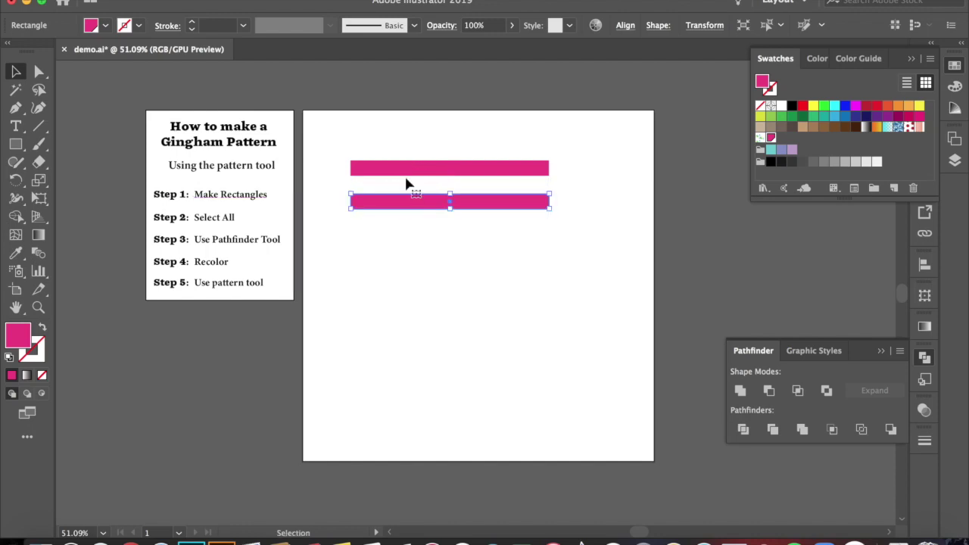
- Copy the lower bar, rotate the copy to vertical, and position it across both horizontal bars
click(360, 133)
drag(419, 205, 417, 240)
drag(343, 231, 456, 182)
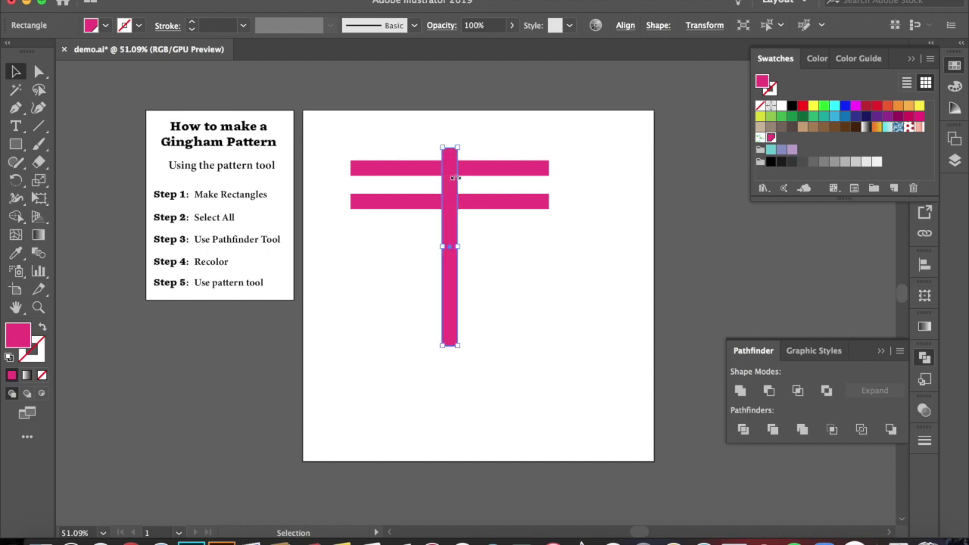
drag(444, 293, 414, 243)
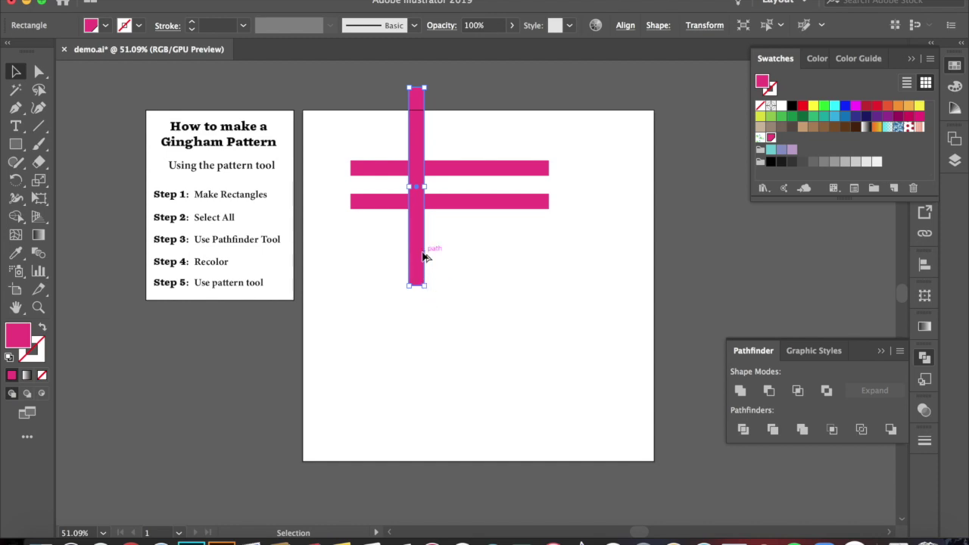
- Duplicate the vertical bar beside the first and adjust its gap to match the spacing of the horizontal bars
drag(415, 246, 456, 247)
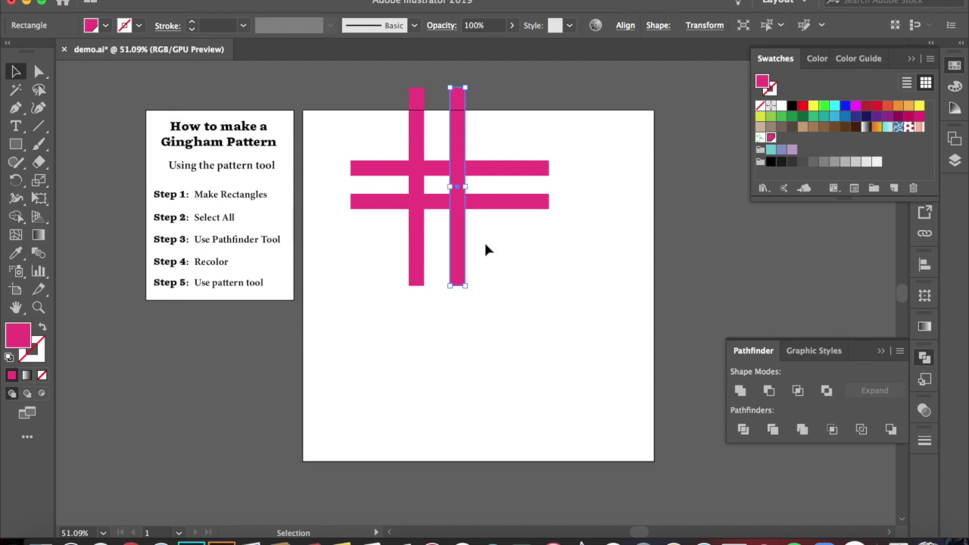
click(485, 244)
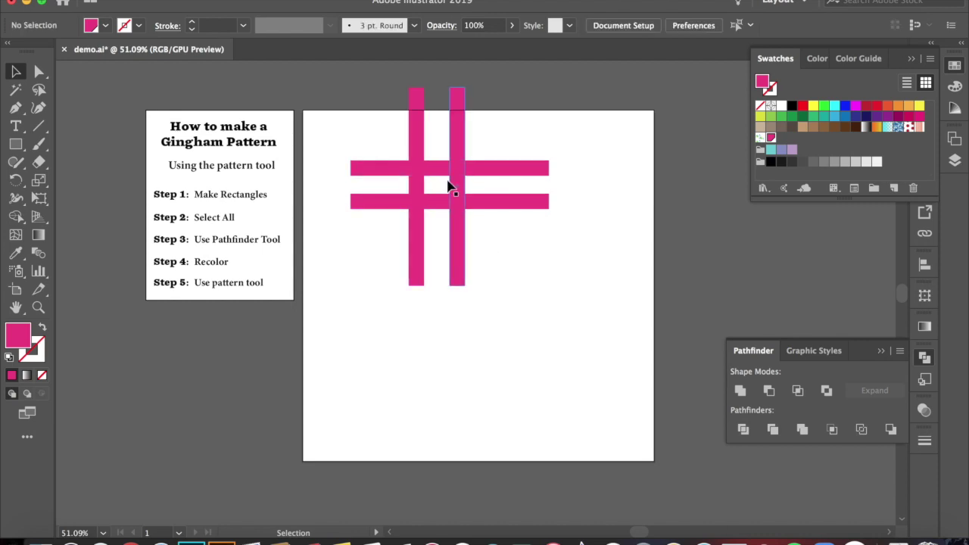
drag(463, 237, 456, 237)
click(493, 254)
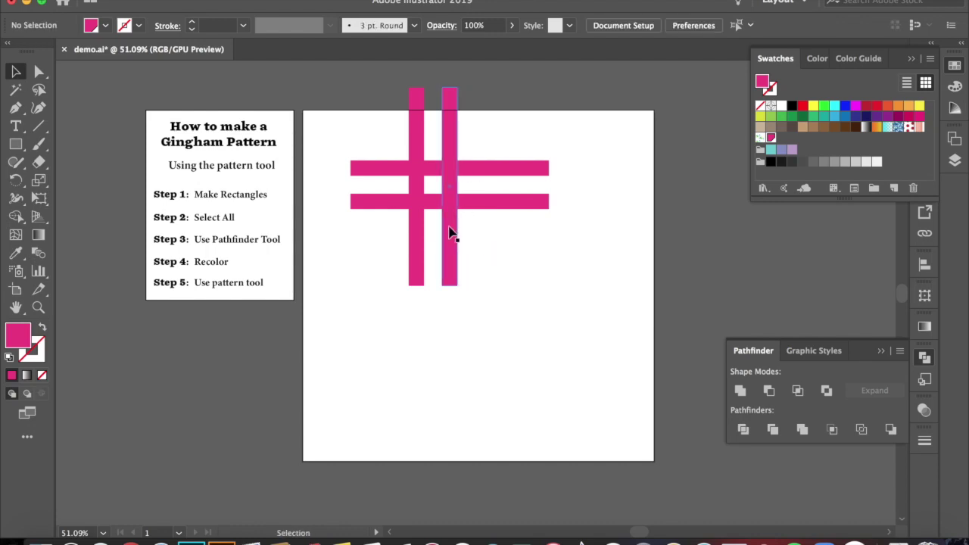
- Shorten both vertical bars from their upper and lower ends so they extend only slightly beyond the horizontal bars
drag(389, 85, 477, 120)
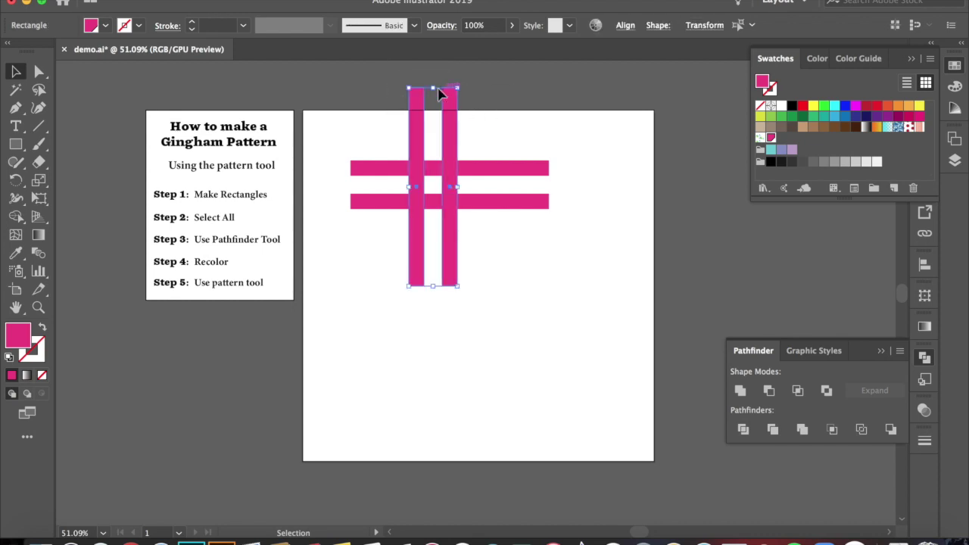
drag(433, 89, 434, 147)
click(497, 248)
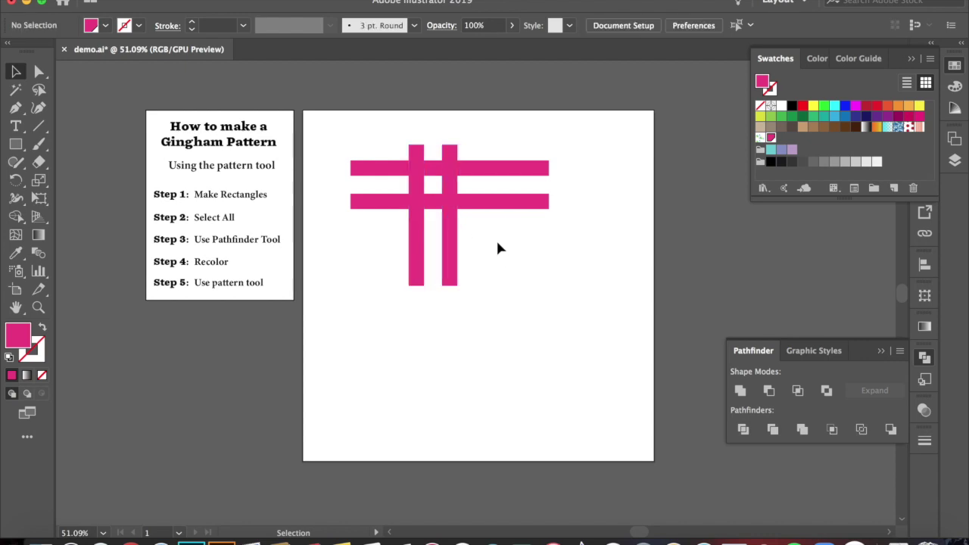
drag(371, 257, 438, 227)
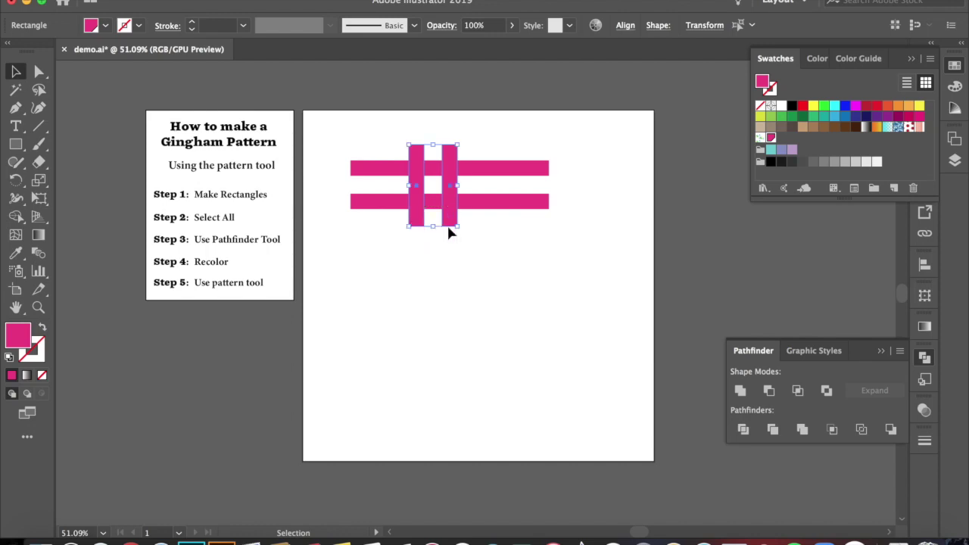
click(488, 232)
- Shorten both horizontal bars from each end so they extend only slightly beyond the vertical bars
drag(493, 137, 516, 246)
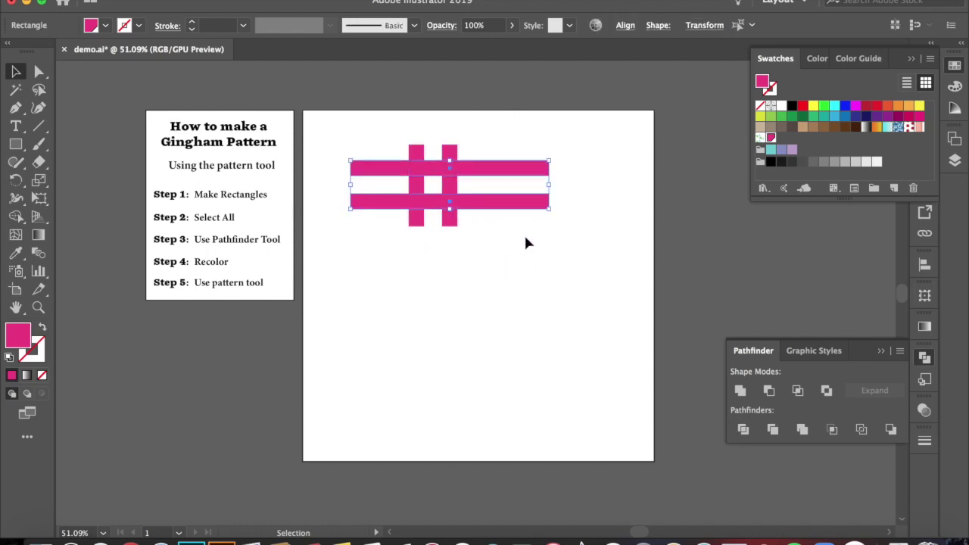
drag(555, 189, 474, 186)
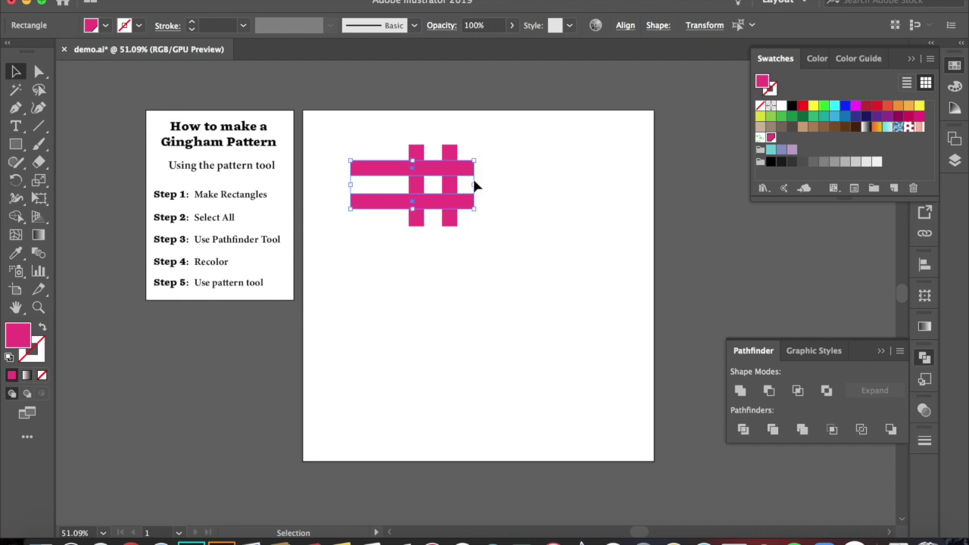
click(353, 147)
drag(346, 145, 362, 218)
drag(349, 185, 393, 189)
click(486, 250)
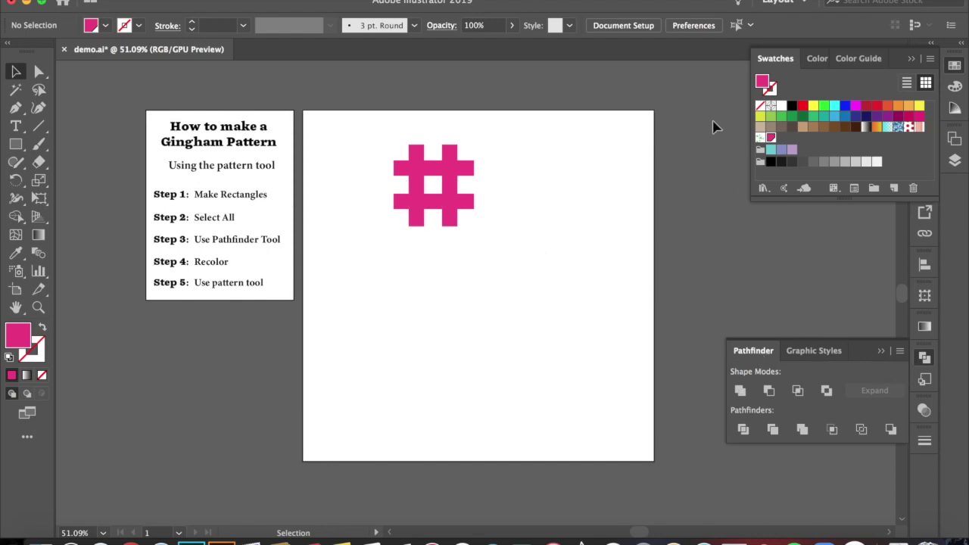
- Select all four crossing bars and split them at their overlaps with the Pathfinder Divide operation
click(401, 1)
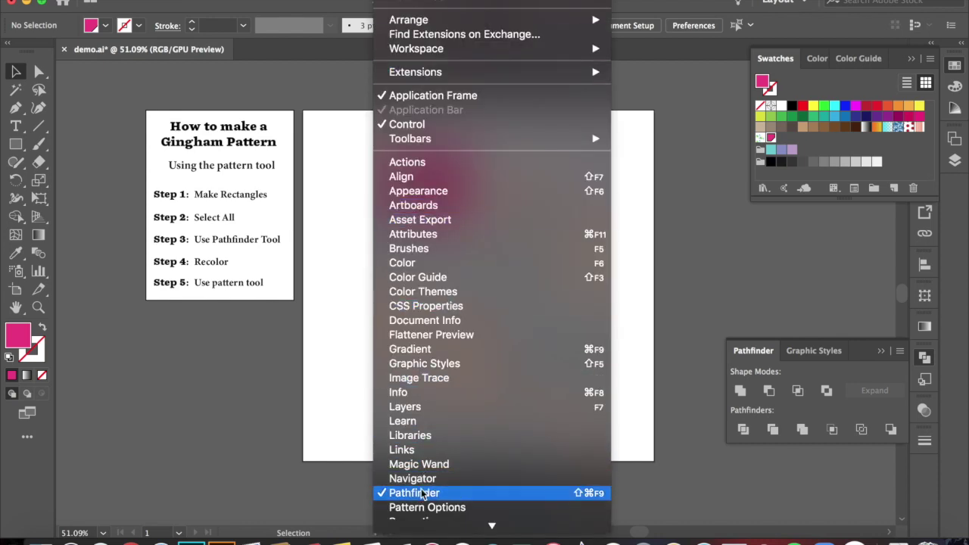
click(402, 2)
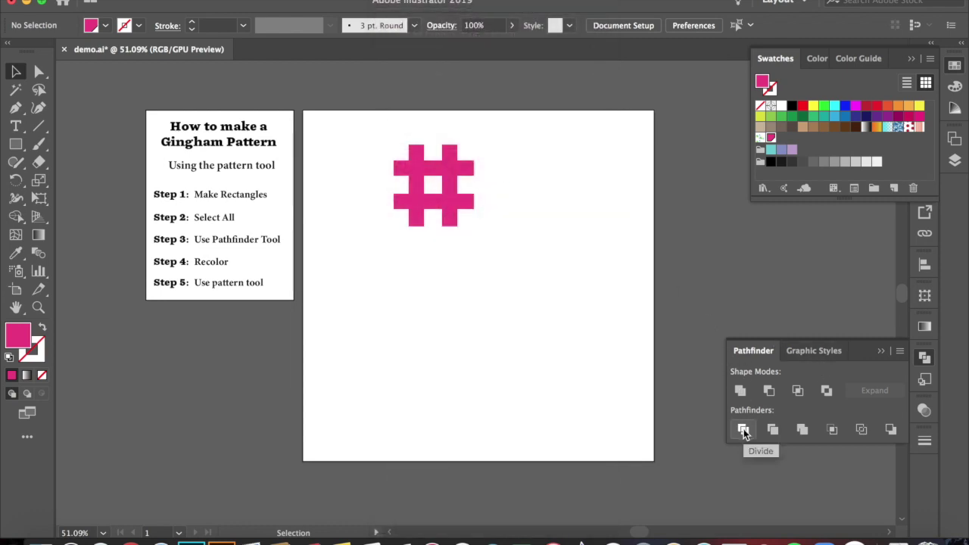
click(375, 133)
drag(375, 133, 488, 242)
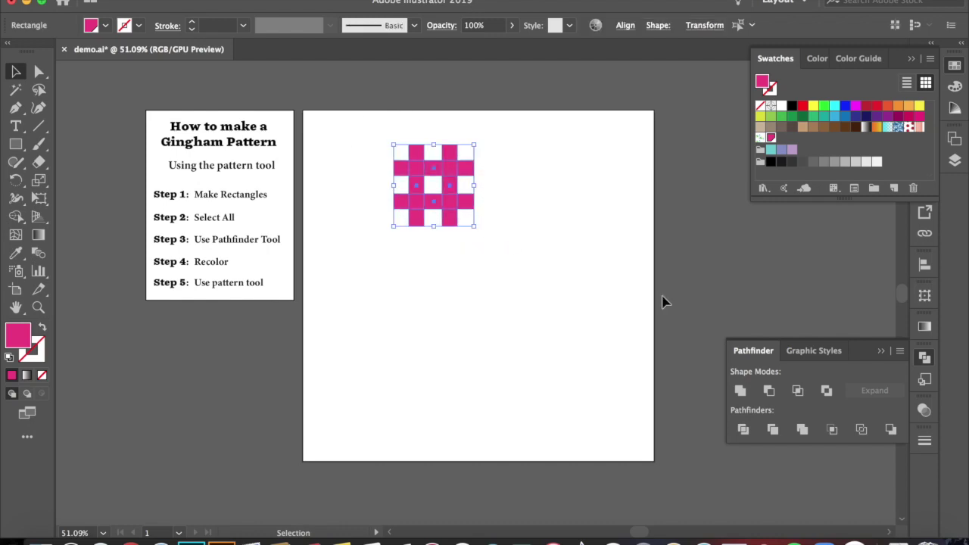
click(744, 430)
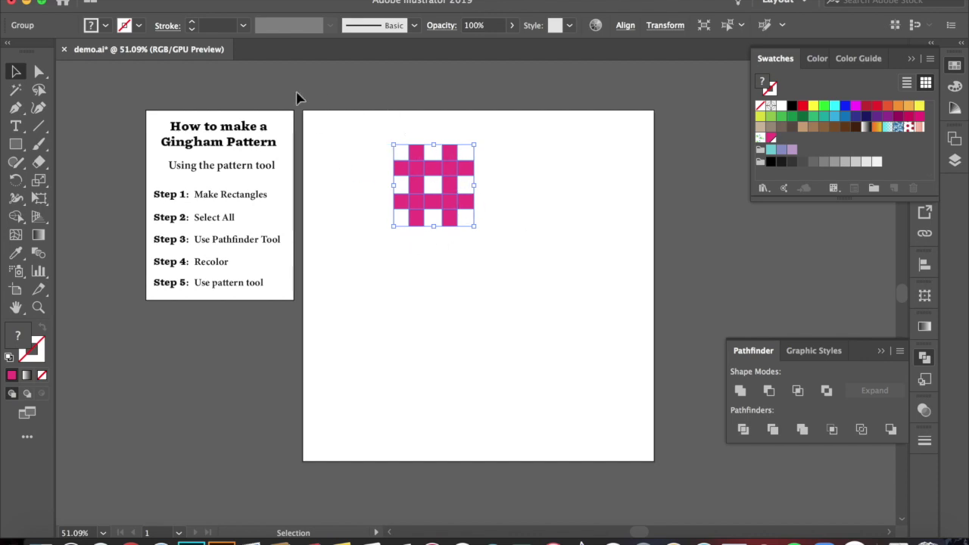
- Ungroup the divided pieces and deselect them
right_click(164, 83)
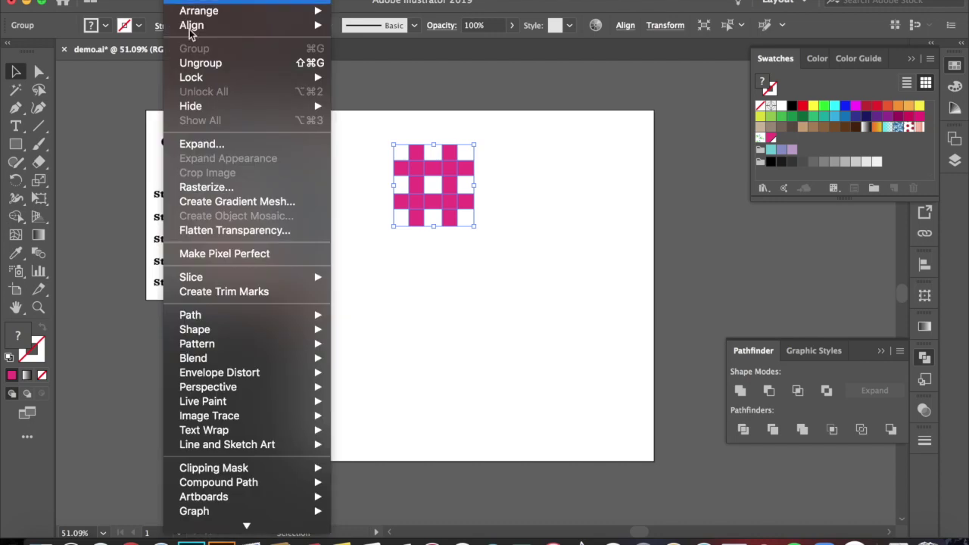
click(194, 65)
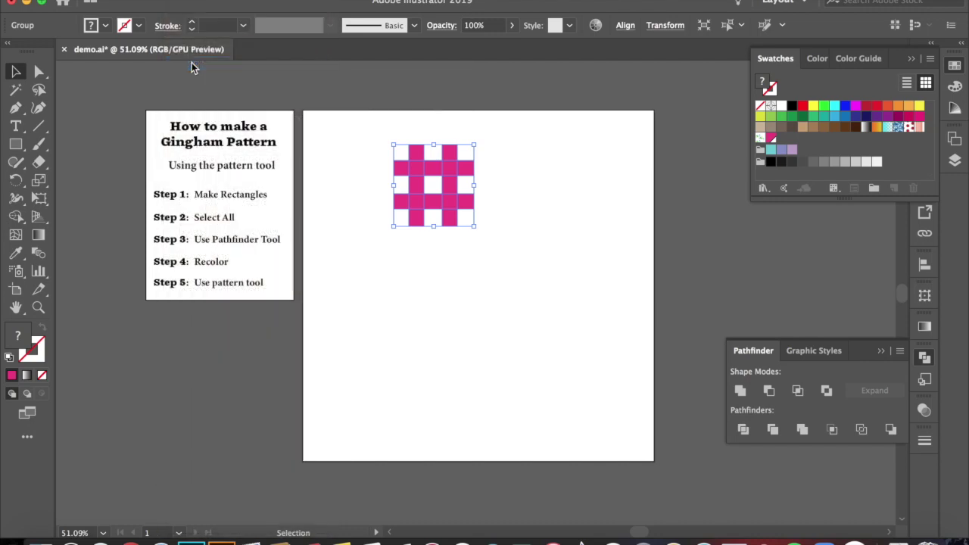
click(358, 147)
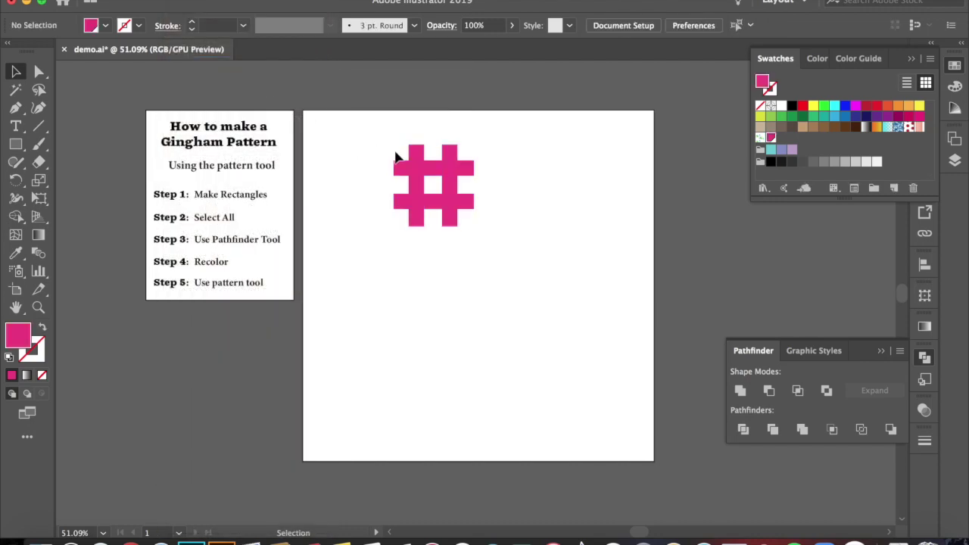
- Select every piece except the four intersection squares and lighten their PANTONE 213 CP fill to a 61% tint
scroll(395, 157, up, 3)
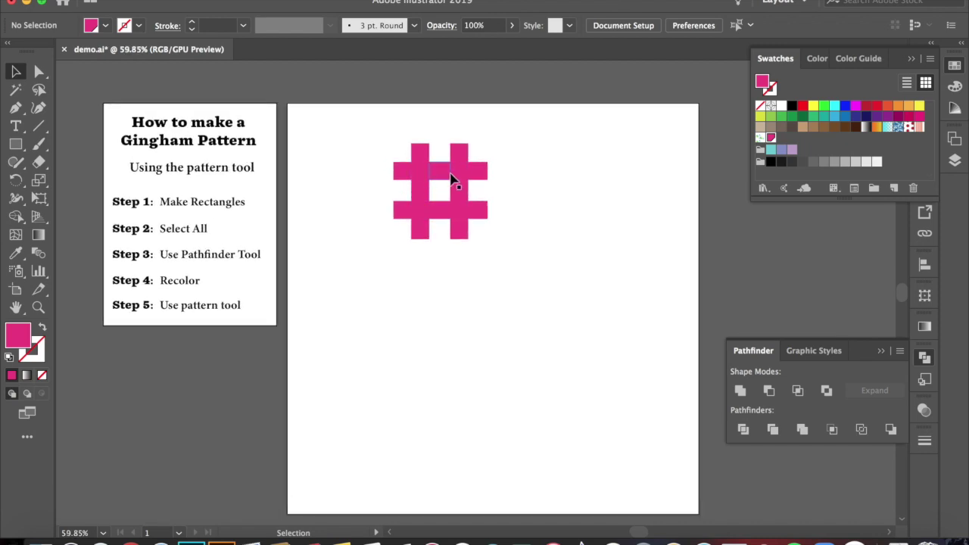
click(401, 171)
drag(399, 148, 420, 199)
shift+click(404, 213)
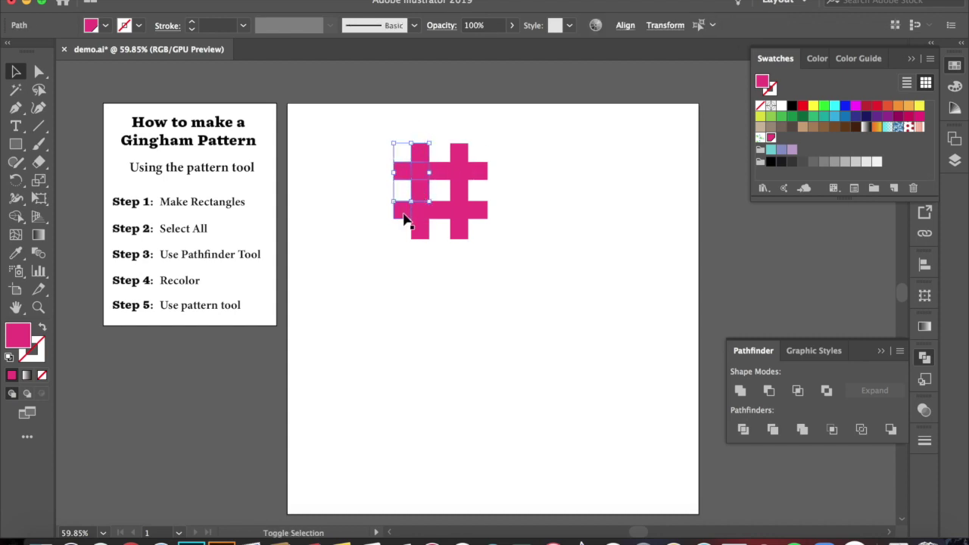
shift+click(420, 236)
shift+click(458, 232)
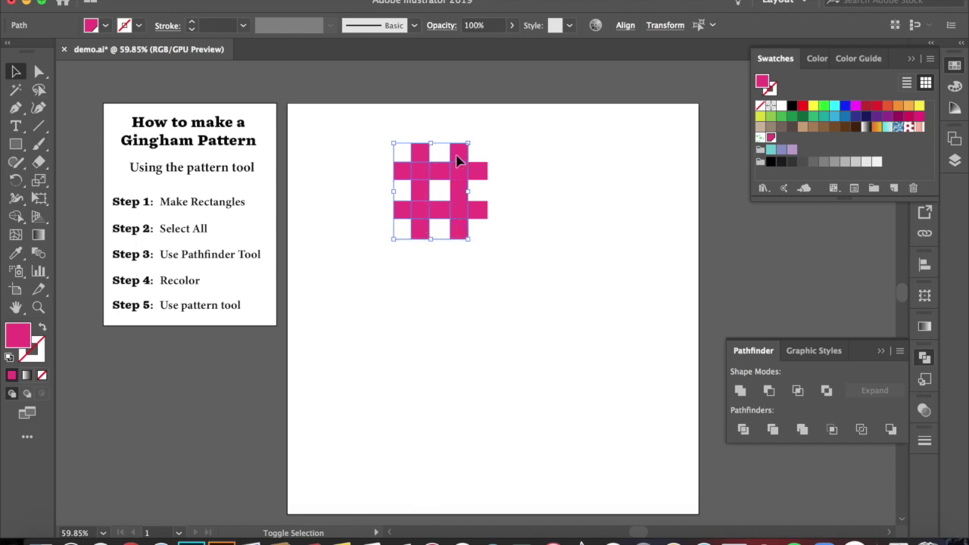
shift+click(483, 174)
shift+click(478, 207)
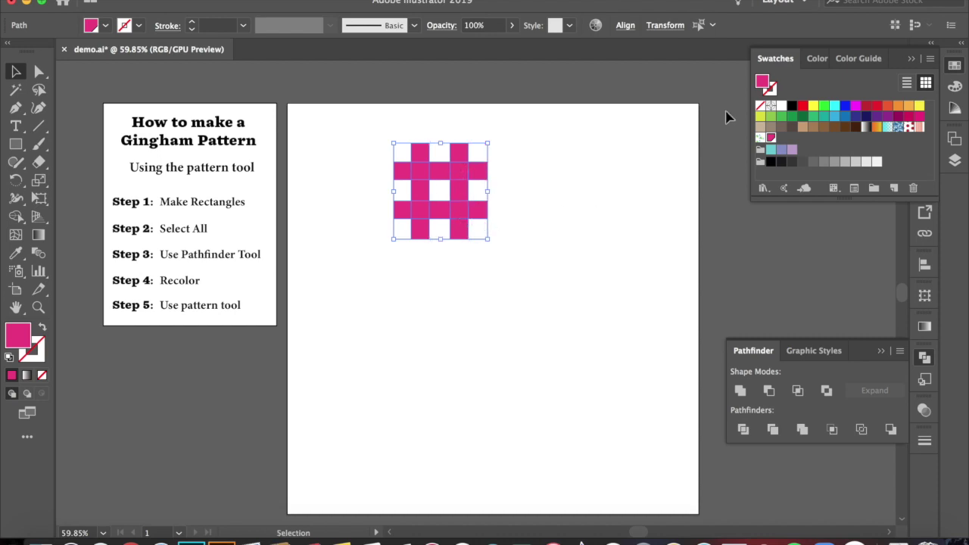
click(818, 60)
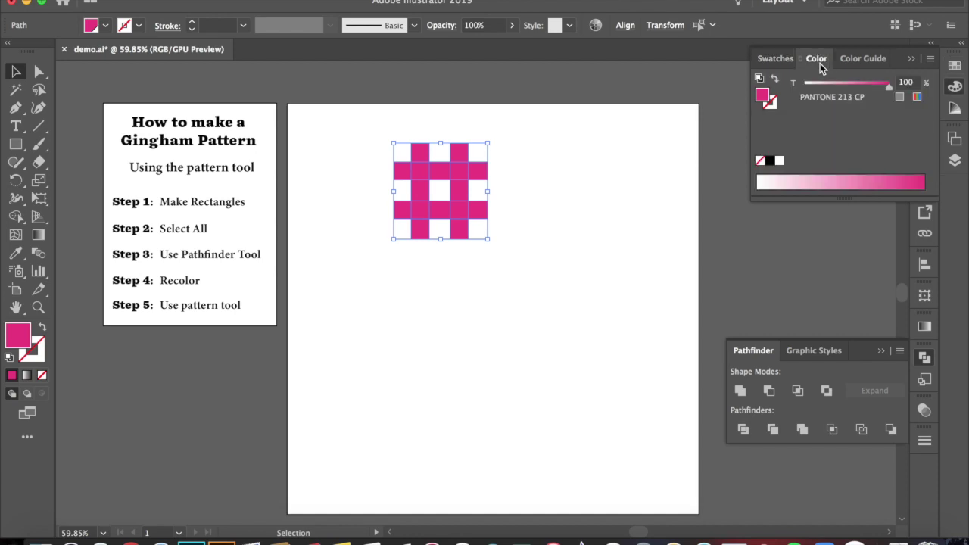
drag(889, 91, 856, 90)
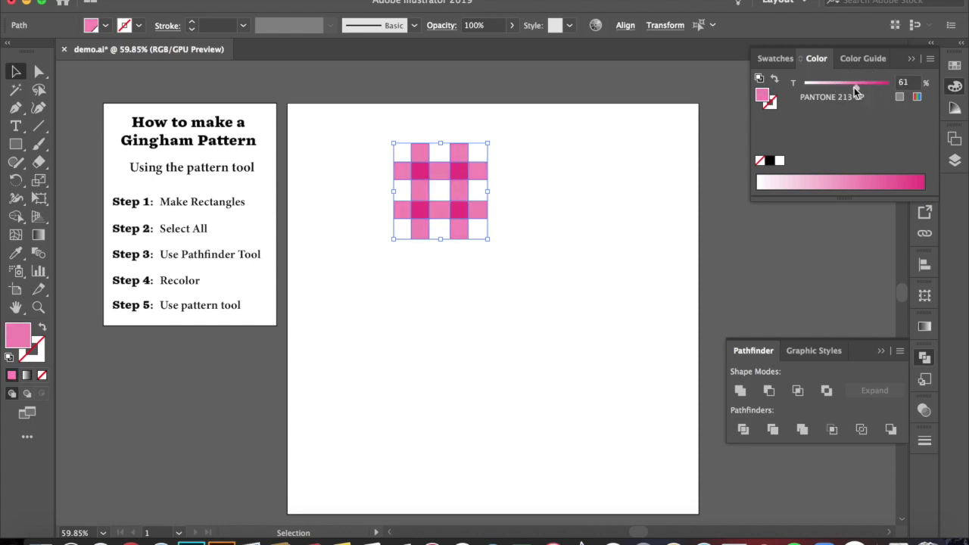
click(818, 62)
click(515, 168)
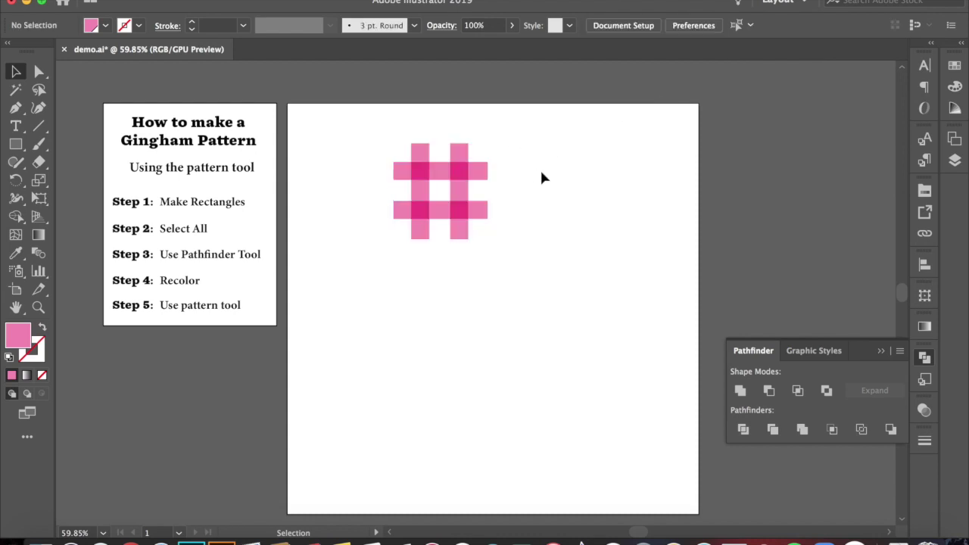
- Select the whole recolored crosshatch artwork and make a new pattern from it
drag(406, 156, 518, 250)
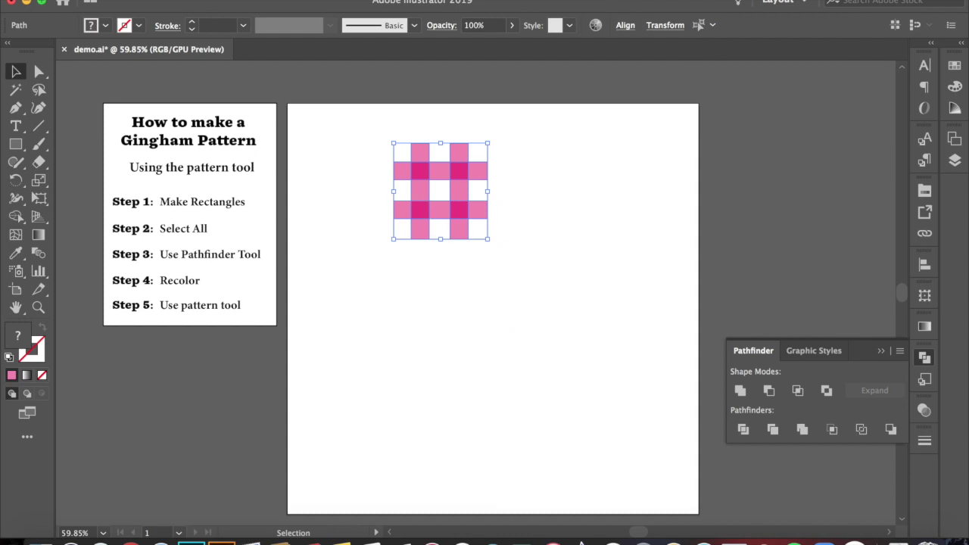
click(186, 0)
mouse_move(193, 343)
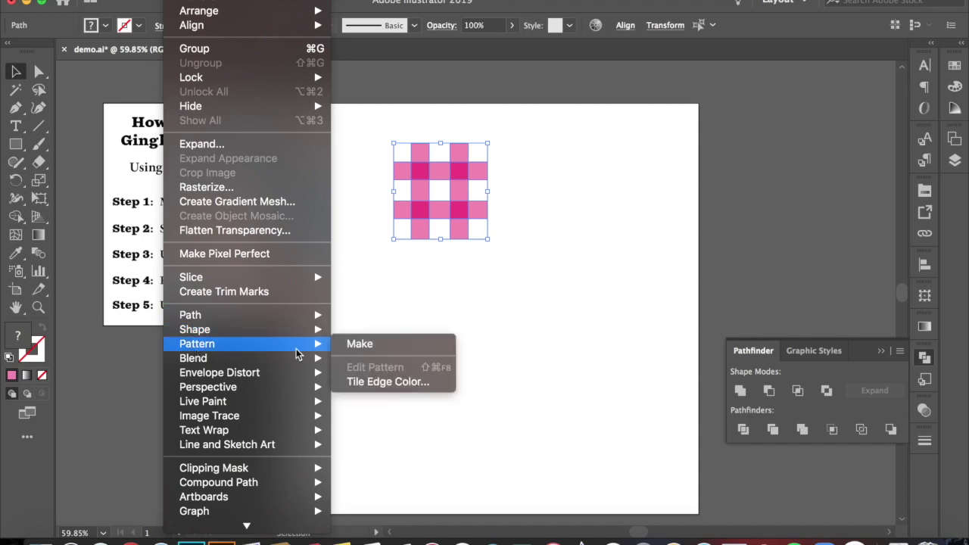
click(359, 346)
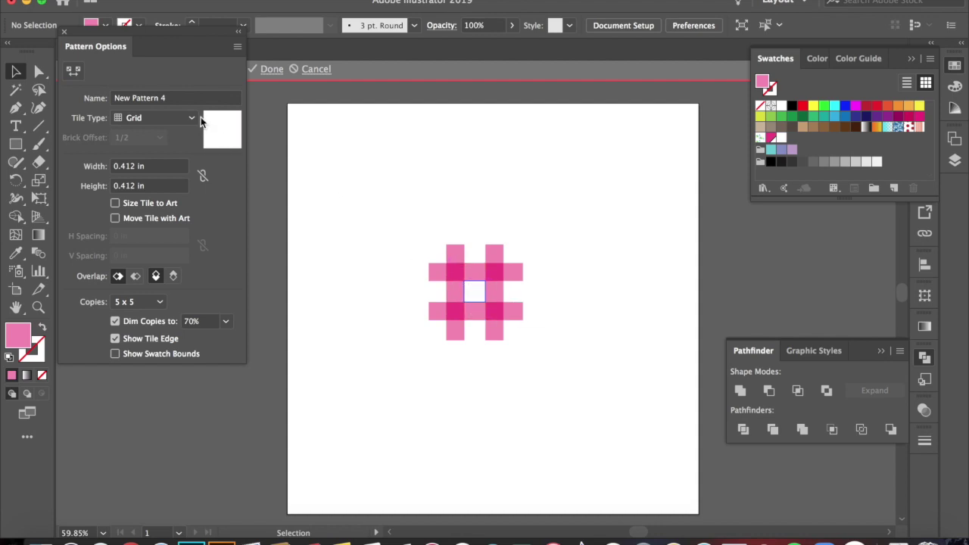
- Enlarge the pattern tile around the crosshatch to about 1.59 in wide and 1.56 in high with the Pattern Tile tool
click(73, 73)
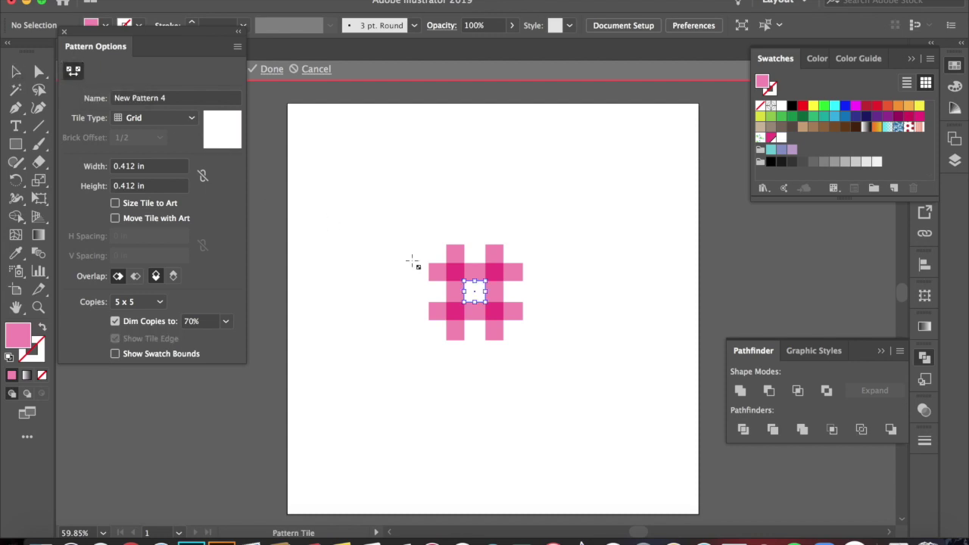
drag(463, 281, 431, 254)
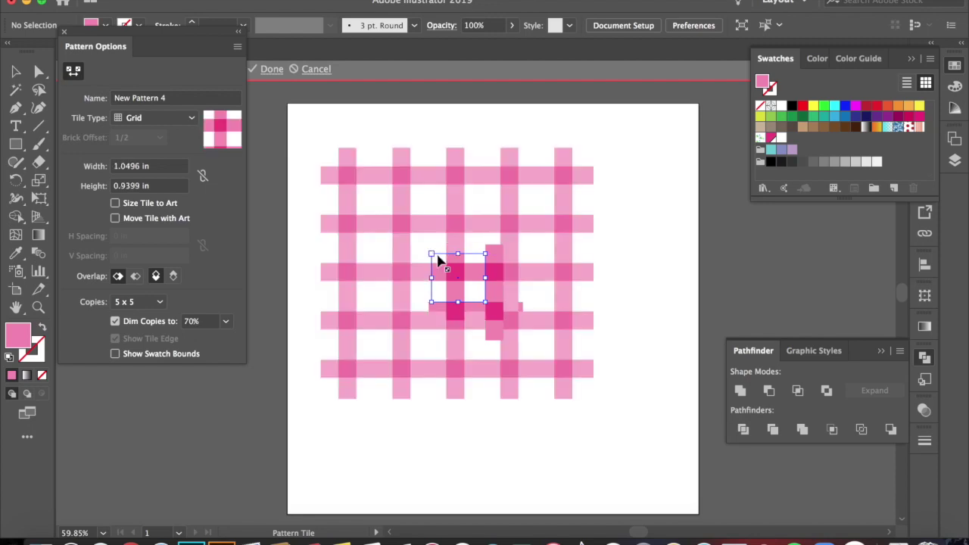
drag(486, 302, 514, 322)
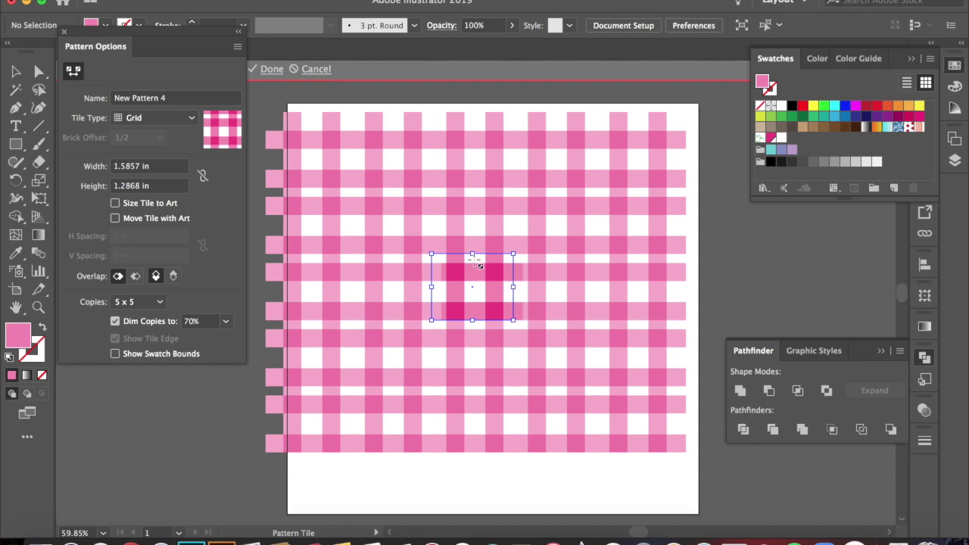
drag(473, 321, 475, 330)
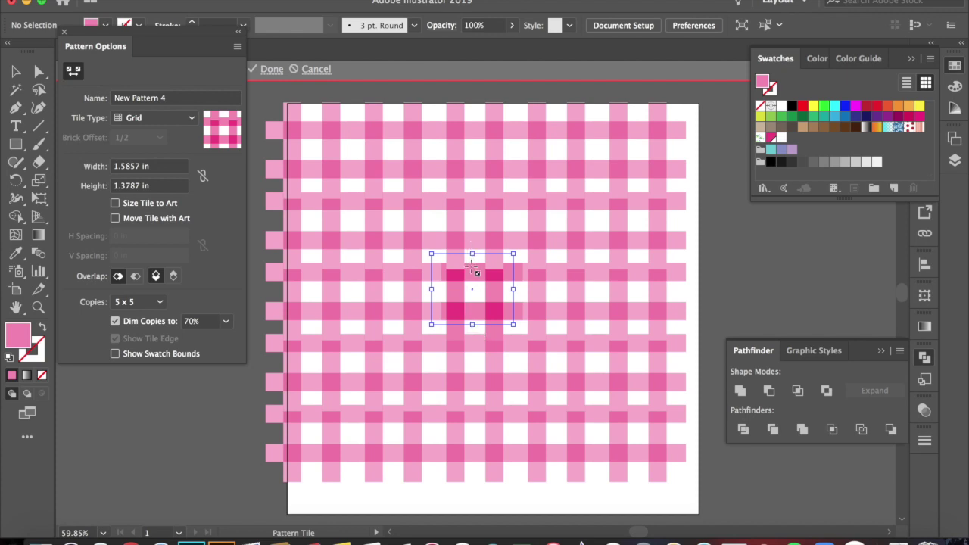
drag(475, 255, 473, 249)
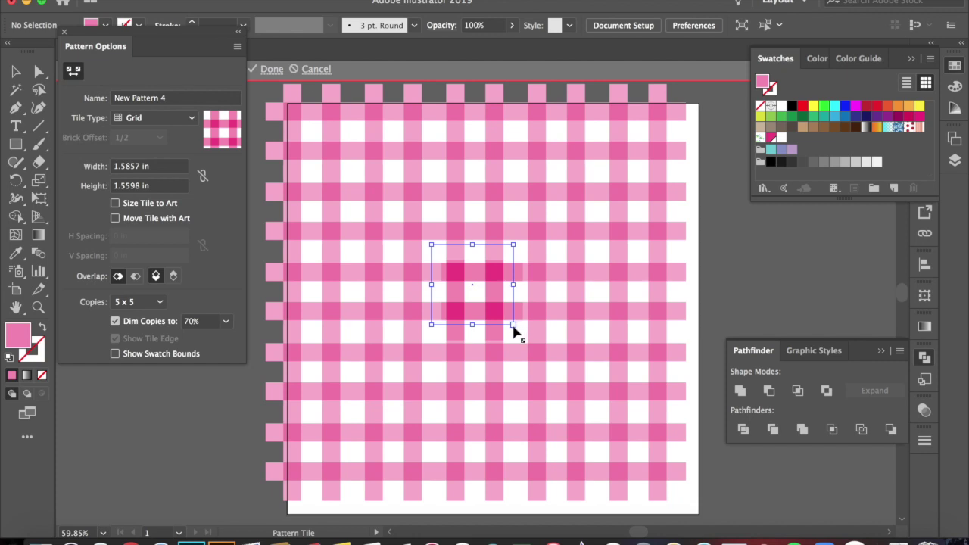
- Adjust the pattern tile's width to about 1.64 in for even check spacing and finish editing the pattern
drag(432, 285, 437, 285)
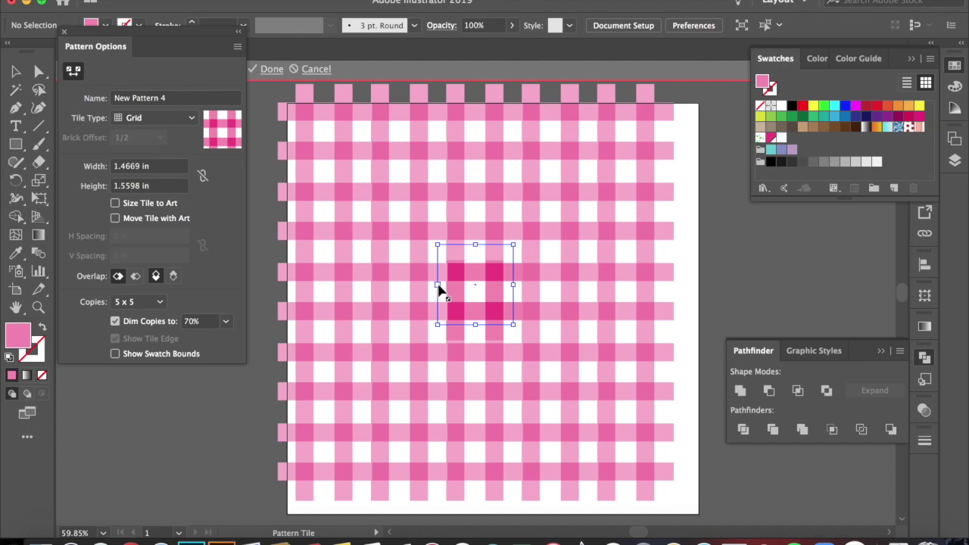
drag(439, 285, 434, 285)
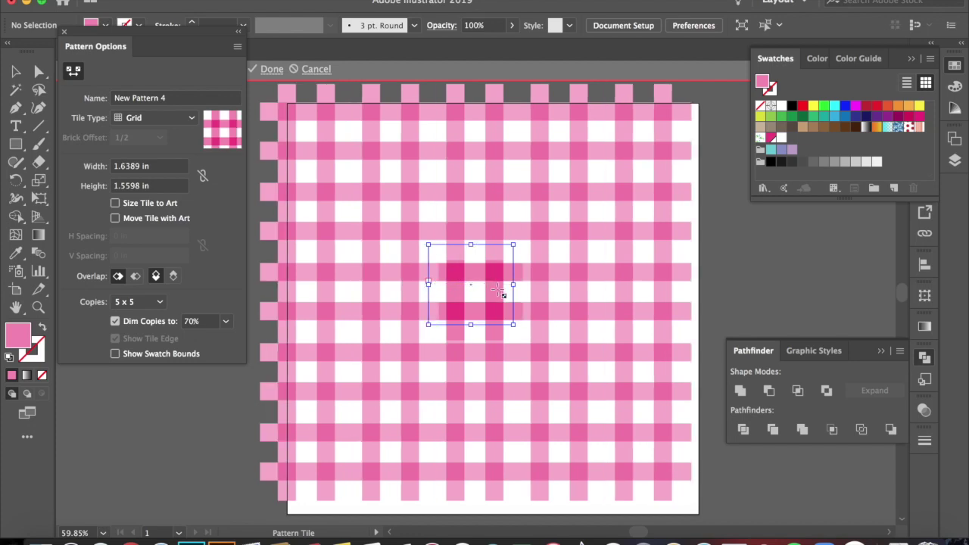
scroll(498, 288, up, 3)
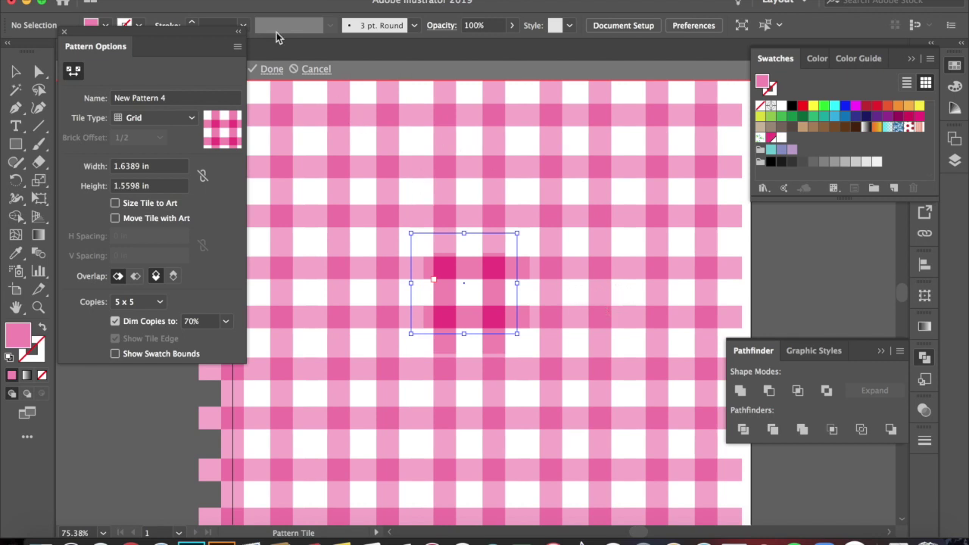
click(271, 69)
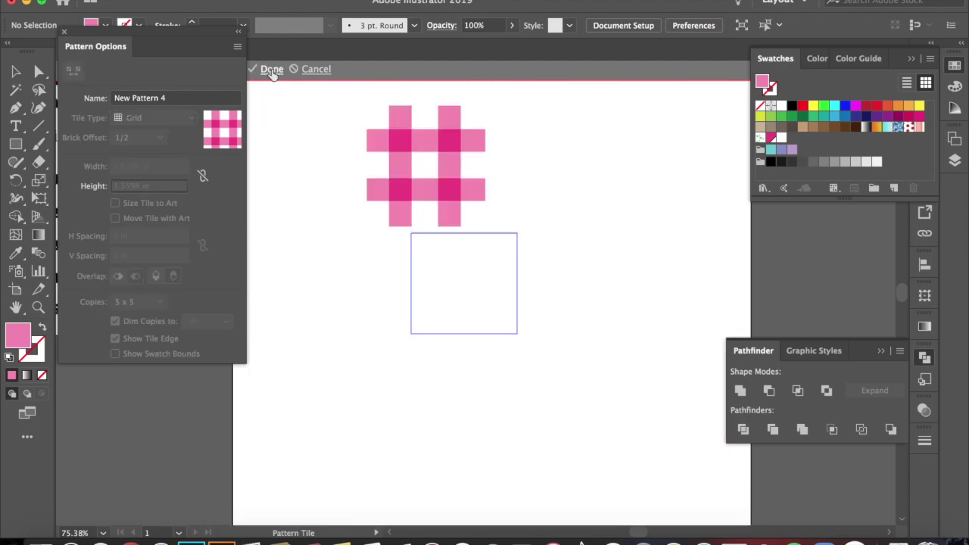
- Draw a large rectangle below the crosshatch artwork and fill it with the new gingham pattern swatch
click(15, 146)
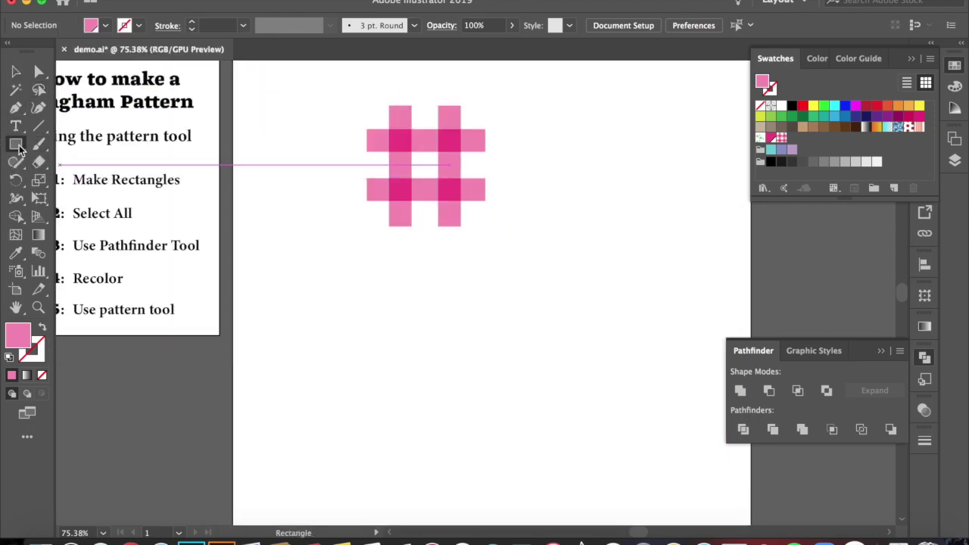
mouse_move(306, 258)
mouse_down()
mouse_move(629, 462)
mouse_move(688, 488)
mouse_up()
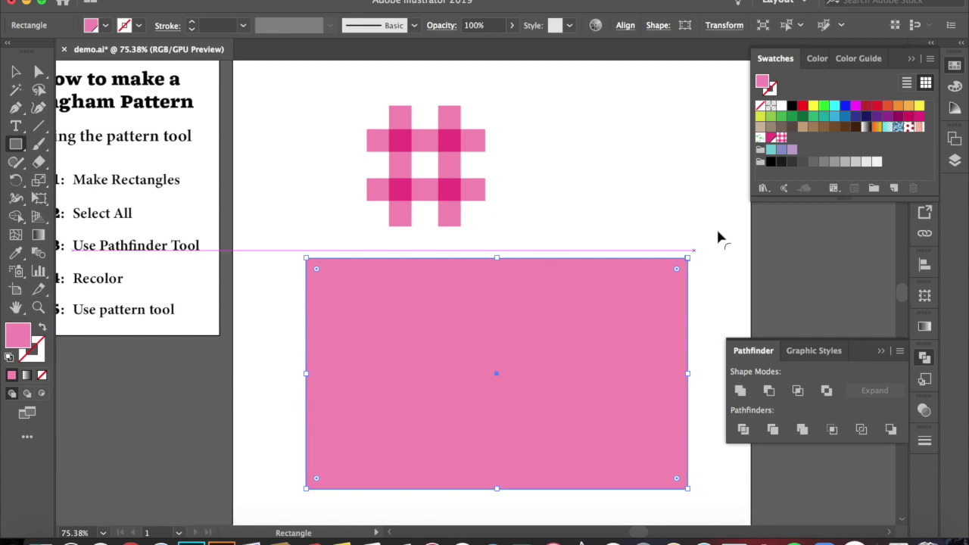
click(782, 140)
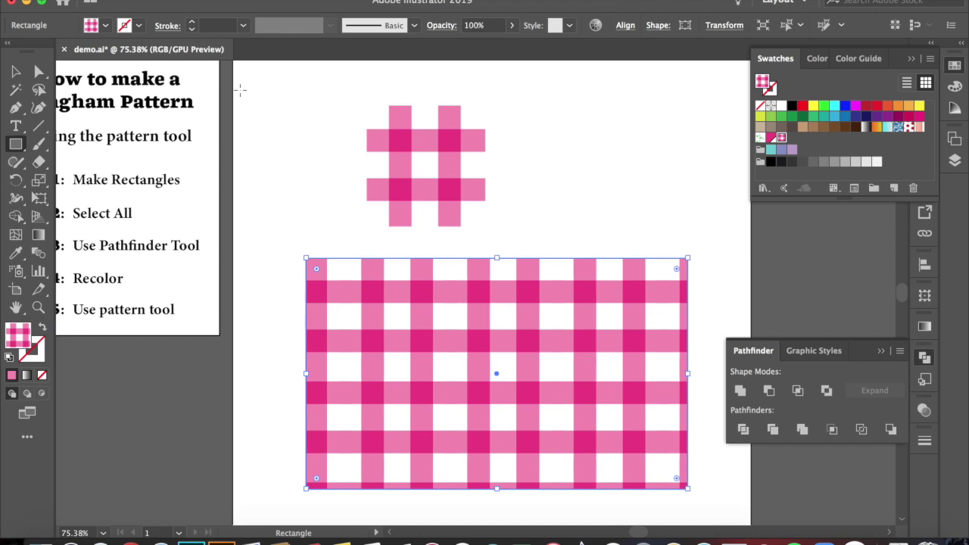
- Scale only the rectangle's pattern fill uniformly to 30%, with Transform Objects off and Transform Patterns on
click(182, 0)
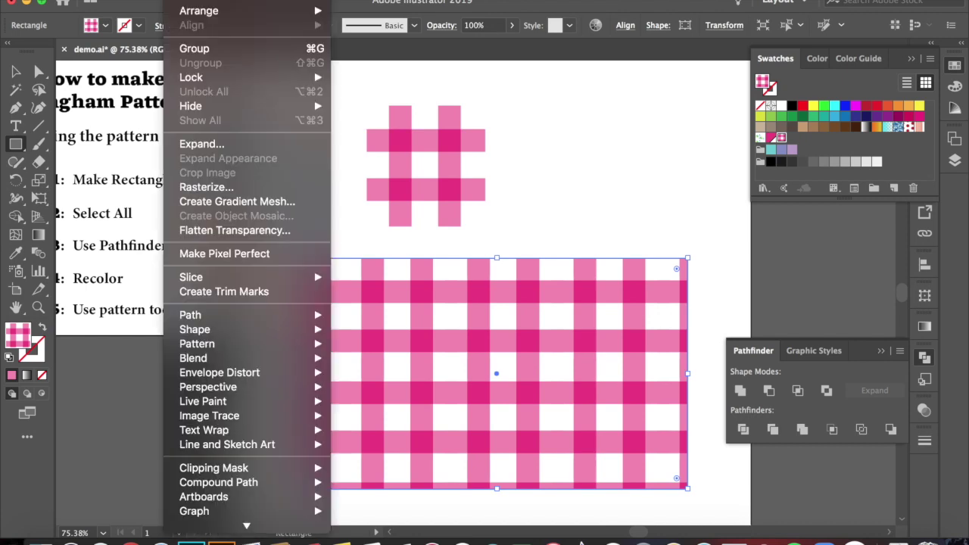
mouse_move(195, 4)
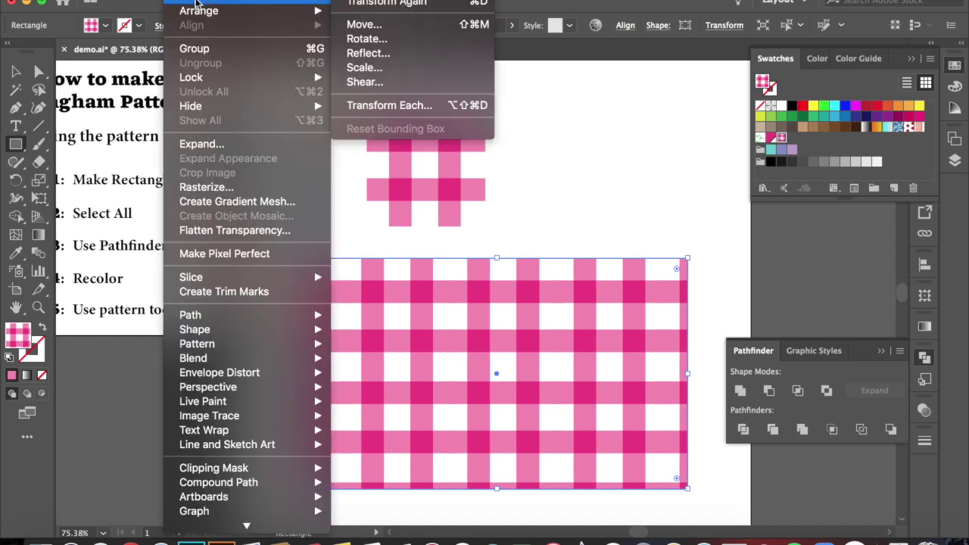
click(353, 68)
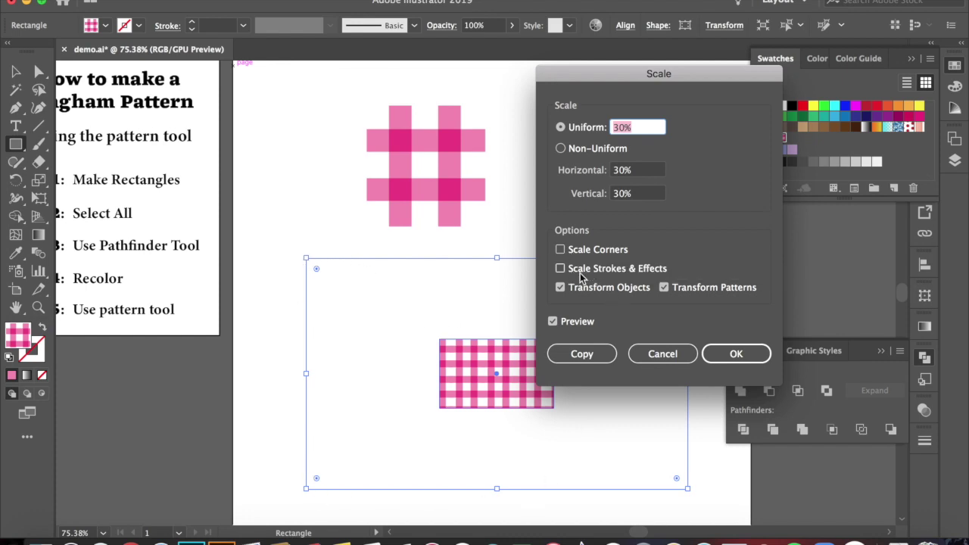
click(561, 288)
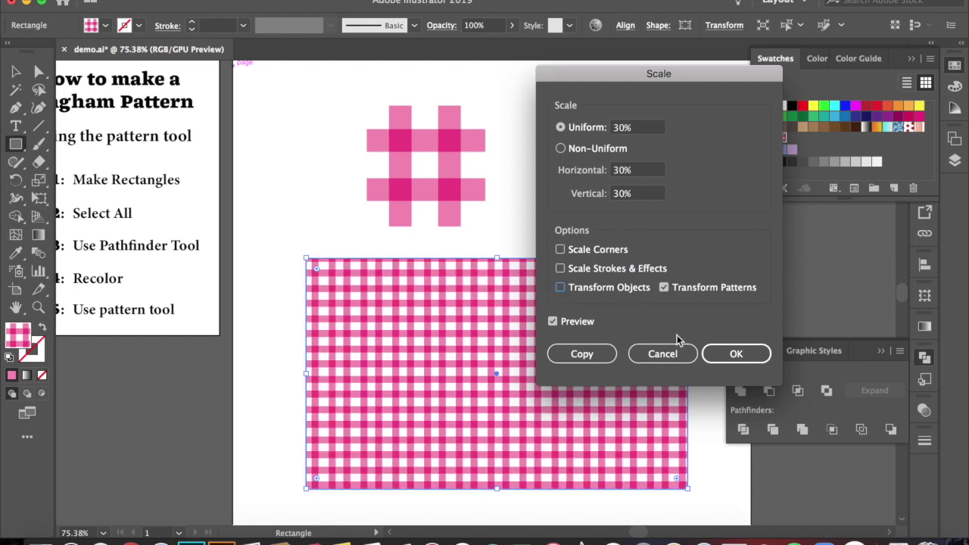
click(727, 353)
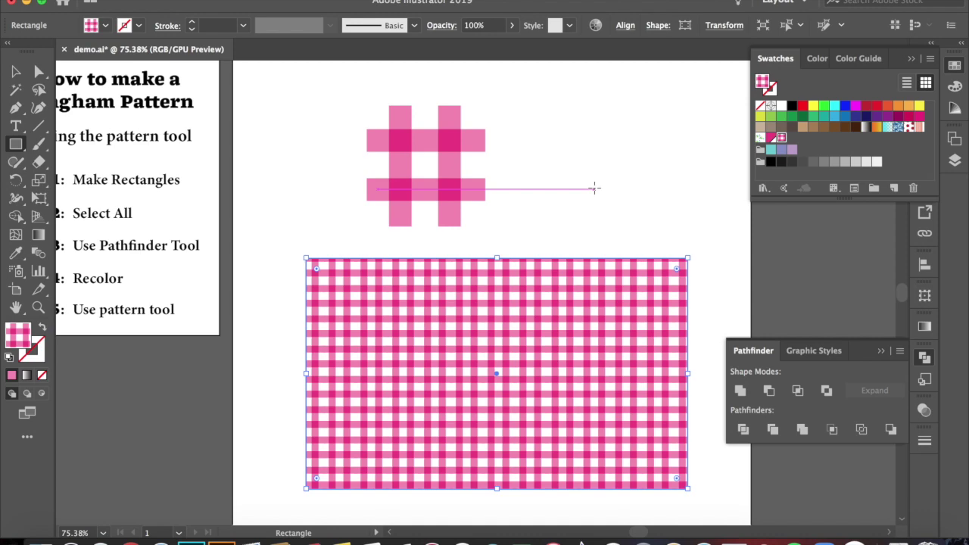
scroll(594, 188, down, 2)
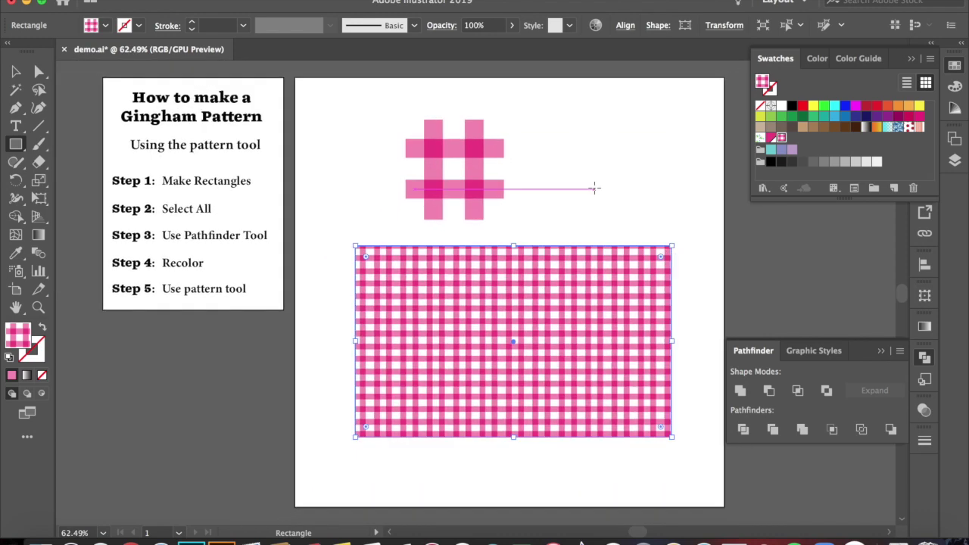